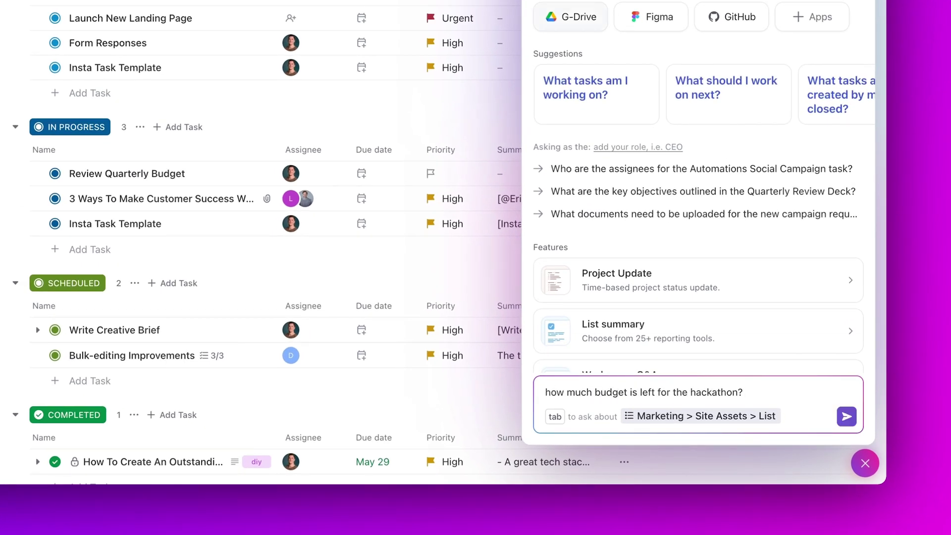
Get Brain's answer that $2,050 of the $10,000 hackathon budget remains, view its source, and close the panel.
{"action": "left_click", "coordinate": [846, 416]}
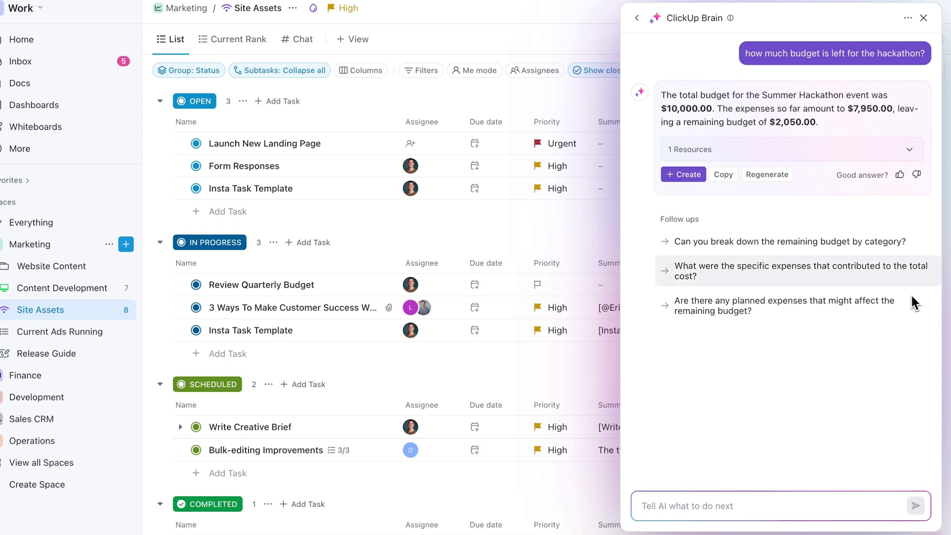
{"action": "left_click", "coordinate": [909, 149]}
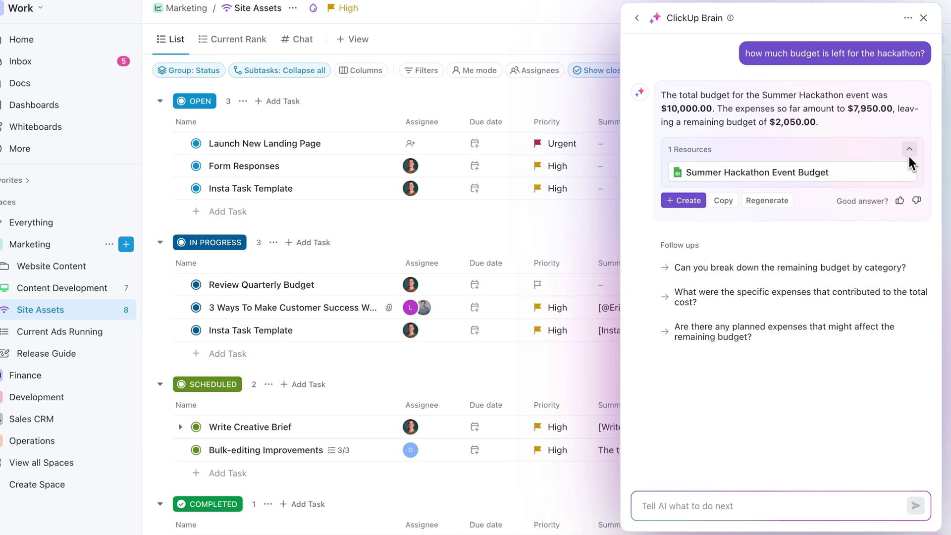
{"action": "left_click", "coordinate": [924, 18]}
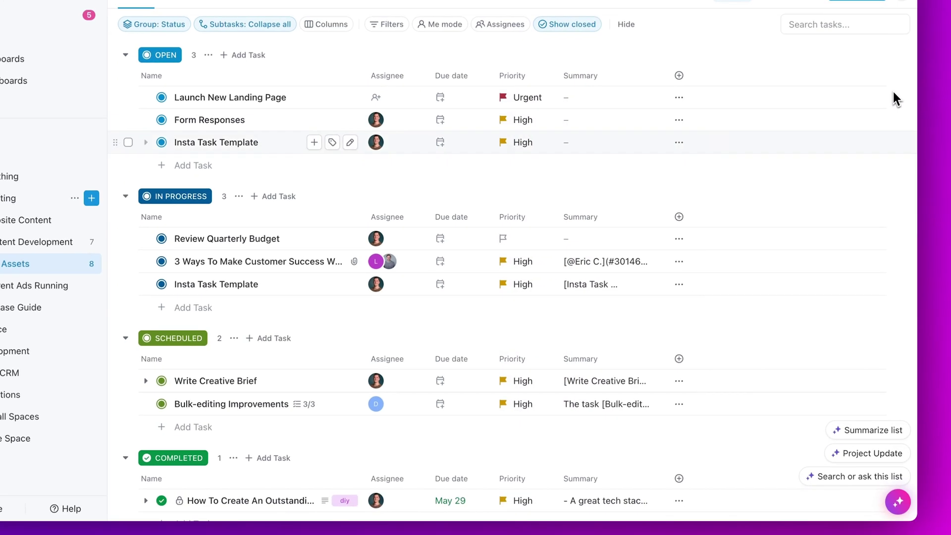
Generate a Brain list summary of Site Assets with Executive Summary and Key Efforts & Initiatives.
{"action": "left_click", "coordinate": [876, 473]}
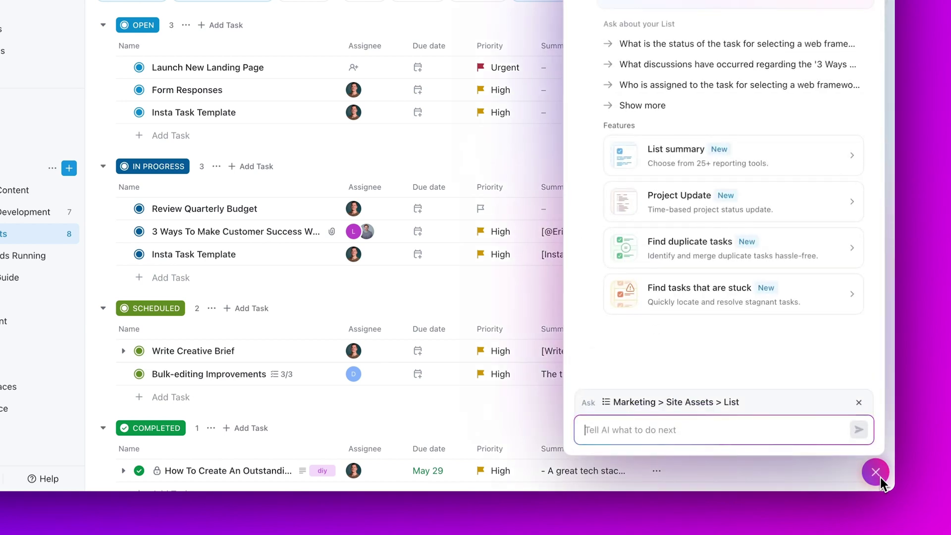
{"action": "left_click", "coordinate": [778, 165]}
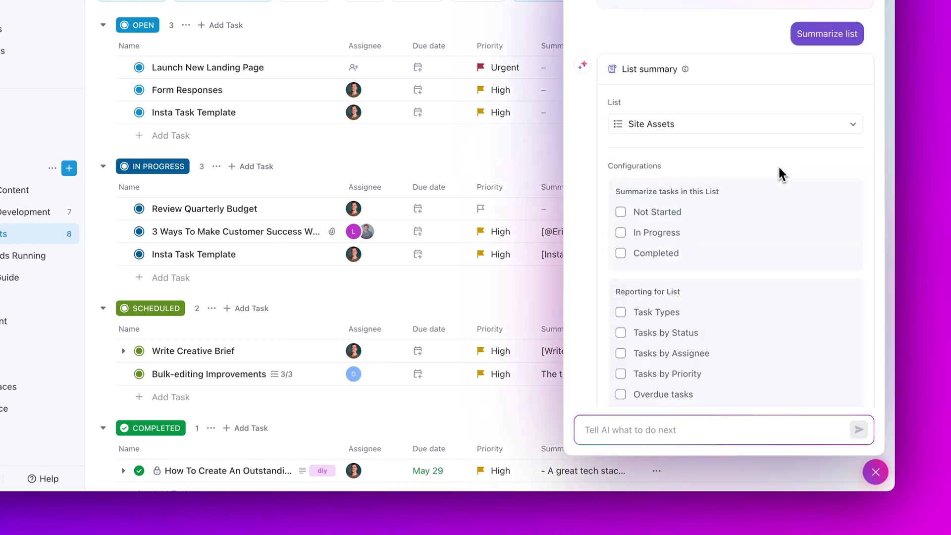
{"action": "scroll", "coordinate": [778, 167], "scroll_direction": "down", "scroll_amount": 3}
{"action": "scroll", "coordinate": [778, 173], "scroll_direction": "down", "scroll_amount": 3}
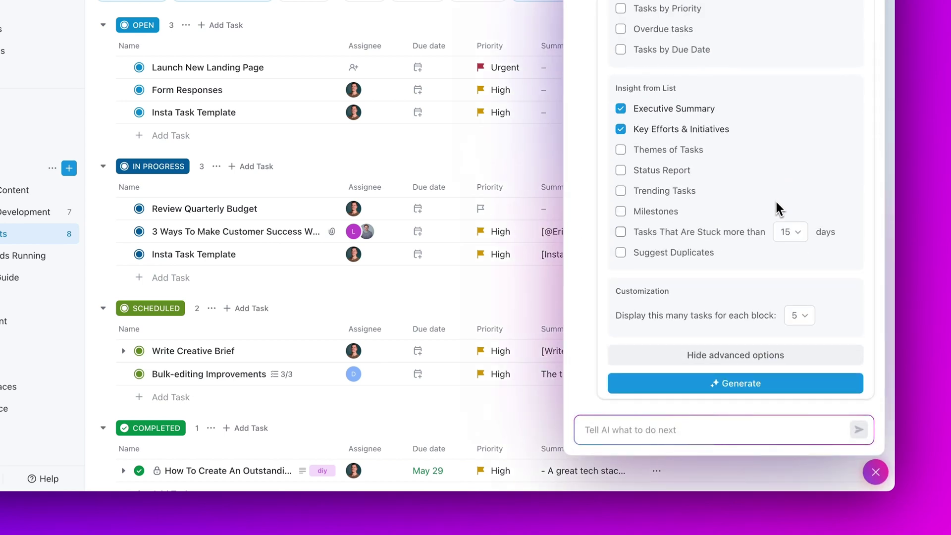
{"action": "left_click", "coordinate": [752, 381]}
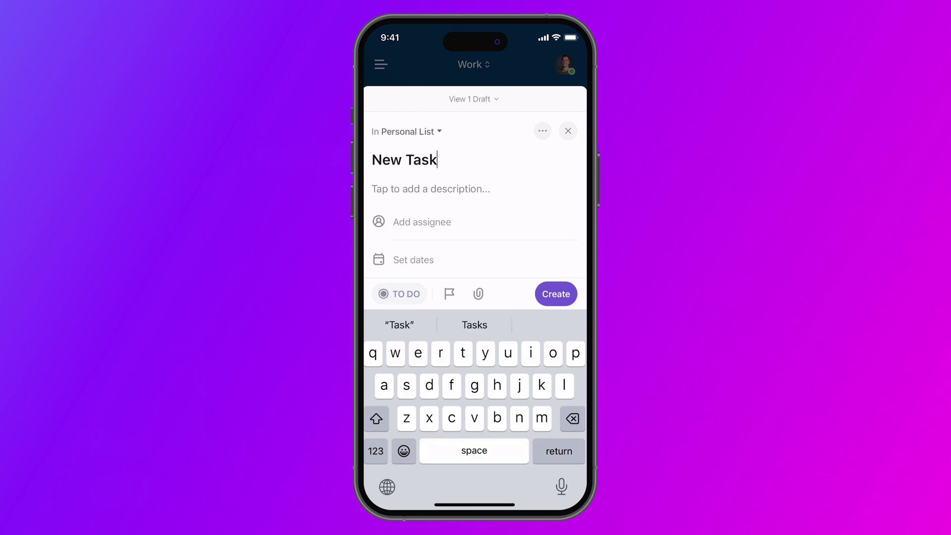
File the New Task draft under Marketing > Site Assets and set it aside.
{"action": "left_click", "coordinate": [440, 131]}
{"action": "left_click", "coordinate": [480, 163]}
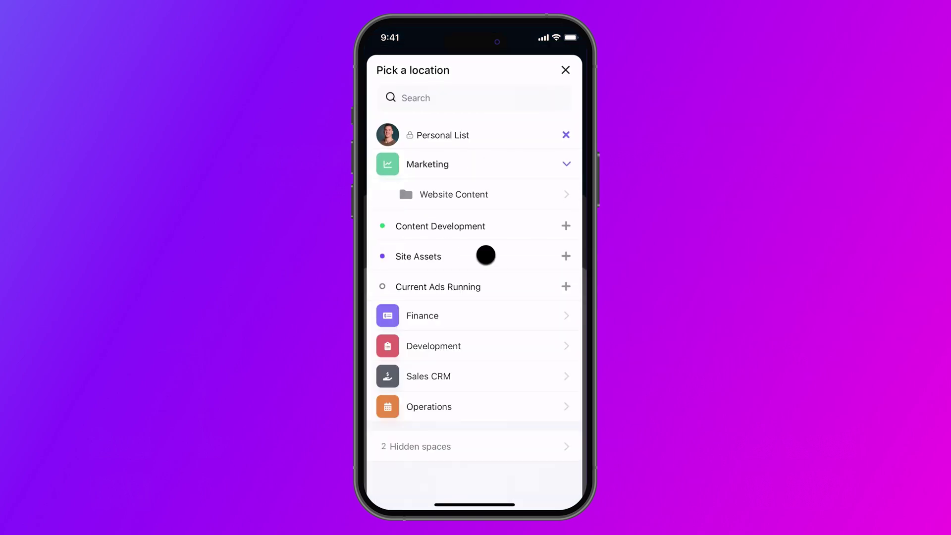
{"action": "left_click", "coordinate": [485, 255]}
{"action": "left_click", "coordinate": [567, 131]}
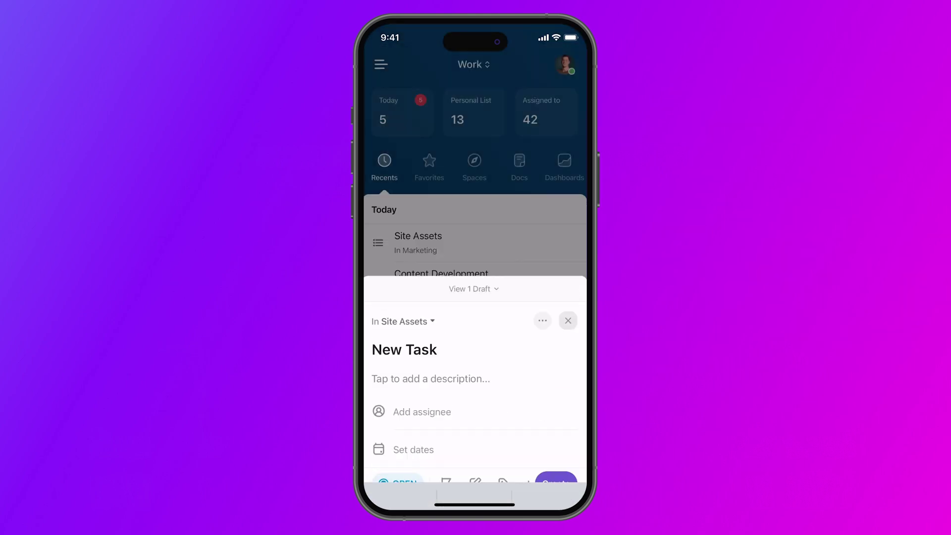
Reopen the New Task draft from View Drafts and @-mention the suggested teammate in its description.
{"action": "left_click", "coordinate": [562, 436]}
{"action": "left_click", "coordinate": [498, 100]}
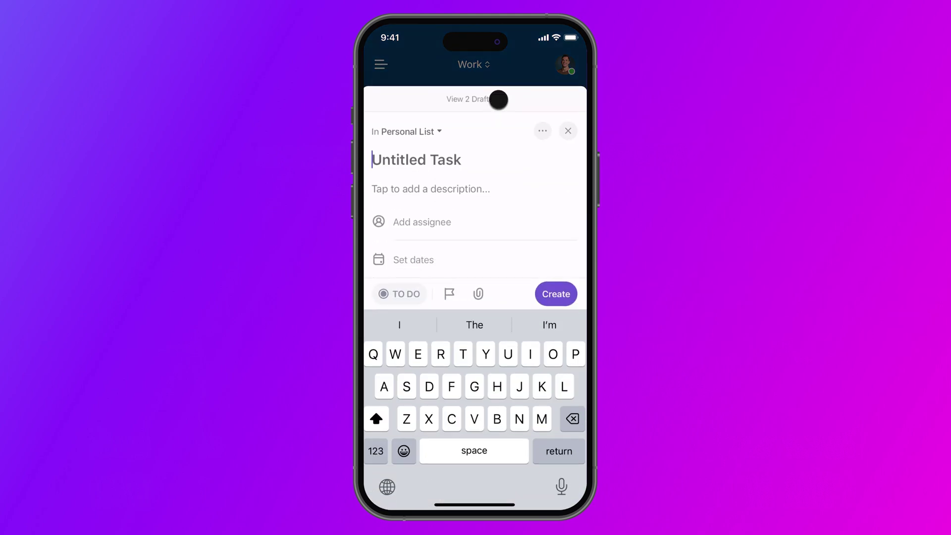
{"action": "left_click", "coordinate": [471, 431]}
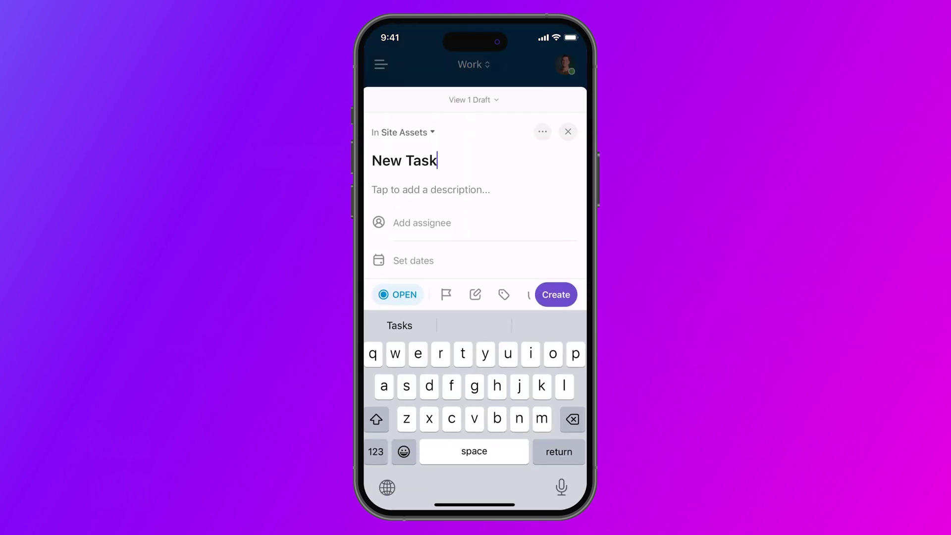
{"action": "type", "text": "@Les"}
{"action": "left_click", "coordinate": [418, 107]}
{"action": "type", "text": "P"}
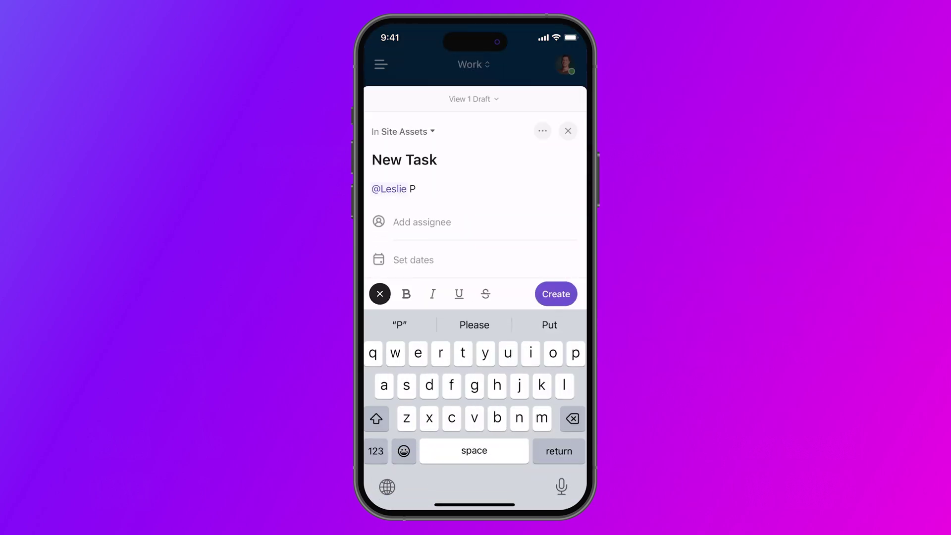
{"action": "type", "text": "one."}
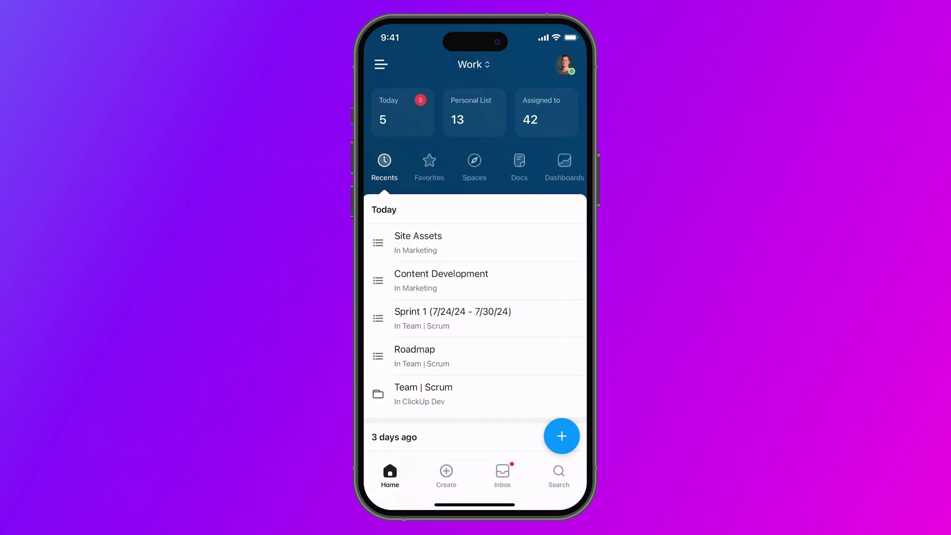
Navigate to the Site Assets list and view the New Task details.
{"action": "left_click", "coordinate": [381, 65]}
{"action": "left_click", "coordinate": [437, 331]}
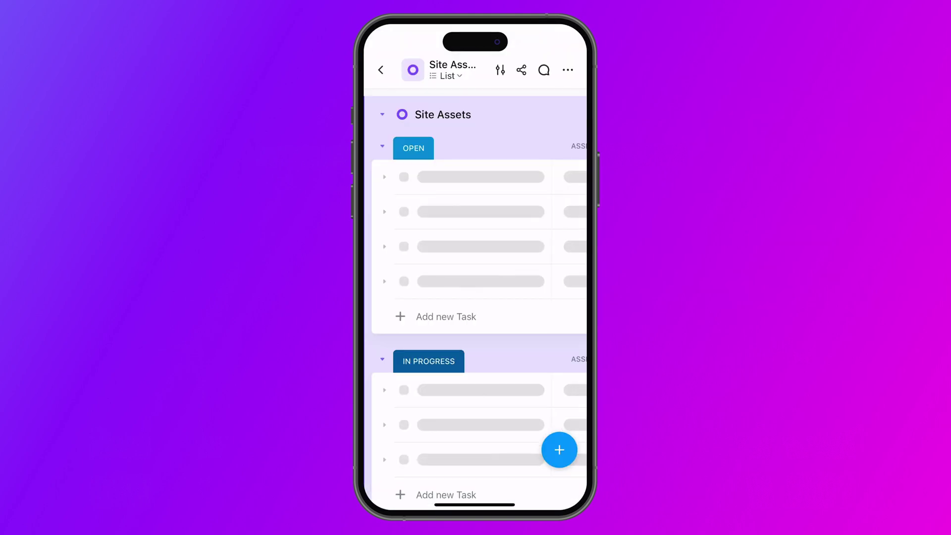
{"action": "left_click", "coordinate": [483, 281]}
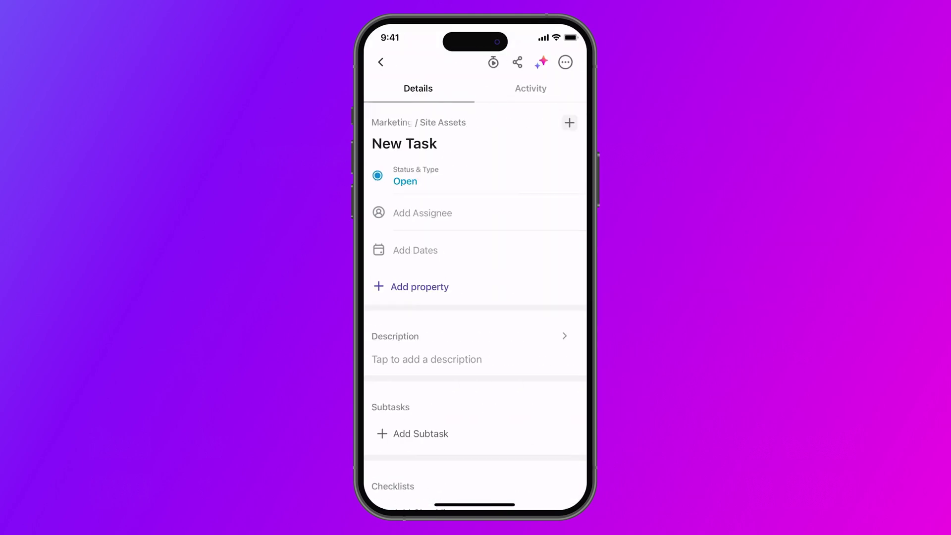
Set the New Task's task type to Lead from its Status & Type options.
{"action": "left_click", "coordinate": [420, 171]}
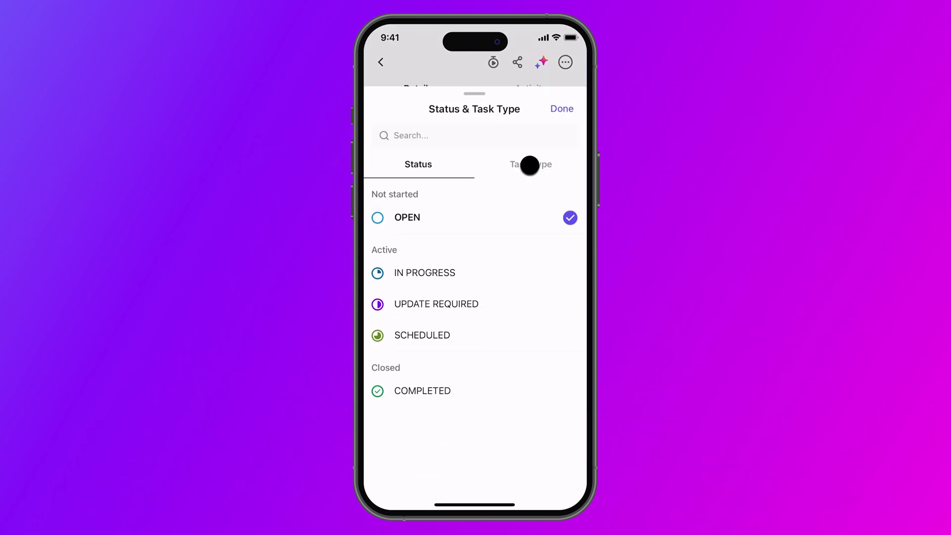
{"action": "left_click", "coordinate": [530, 165]}
{"action": "left_click", "coordinate": [430, 256]}
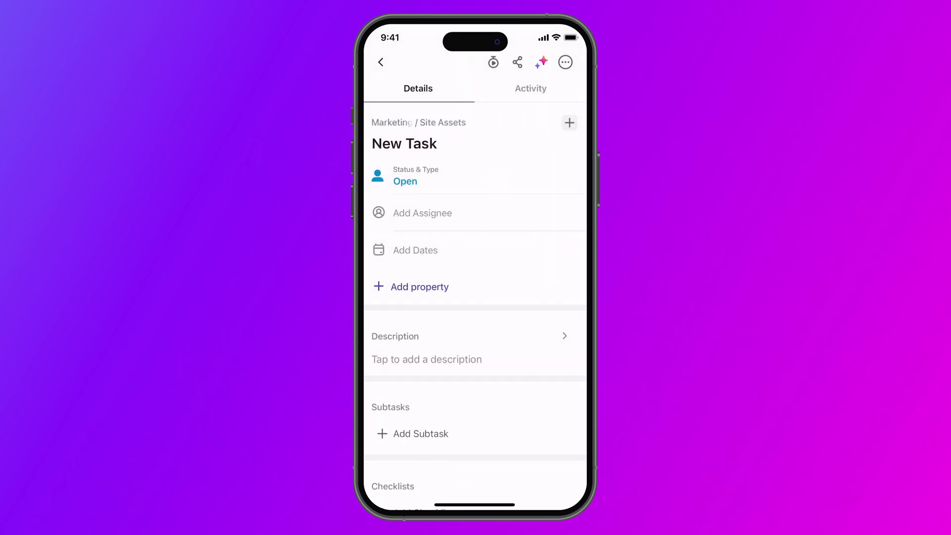